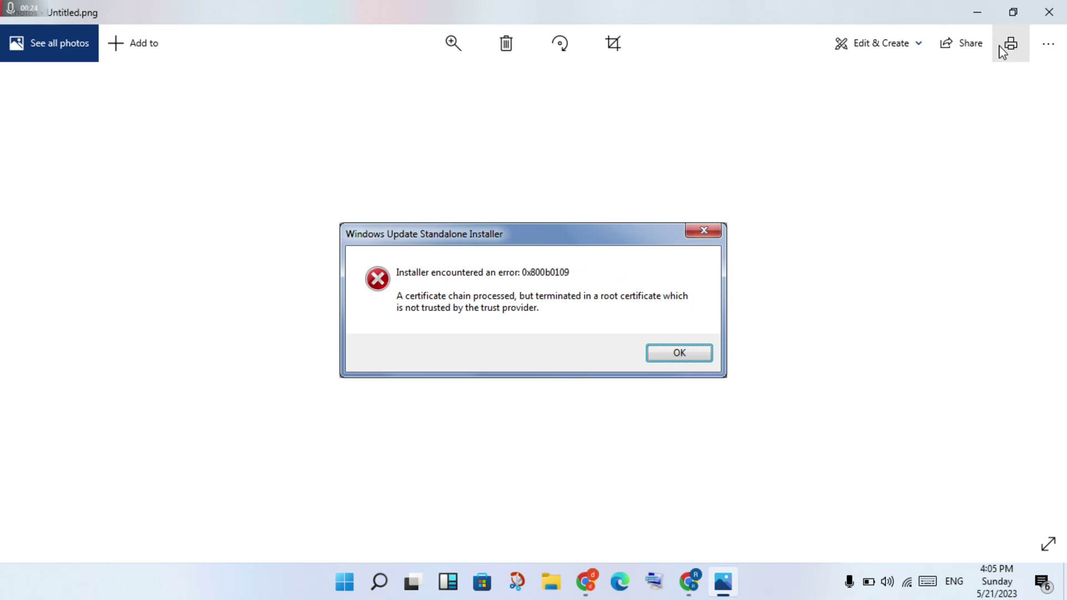
Step: Close the Photos screenshot showing the 0x800b0109 certificate error to reveal the desktop
{"action": "left_click", "coordinate": [1053, 7]}
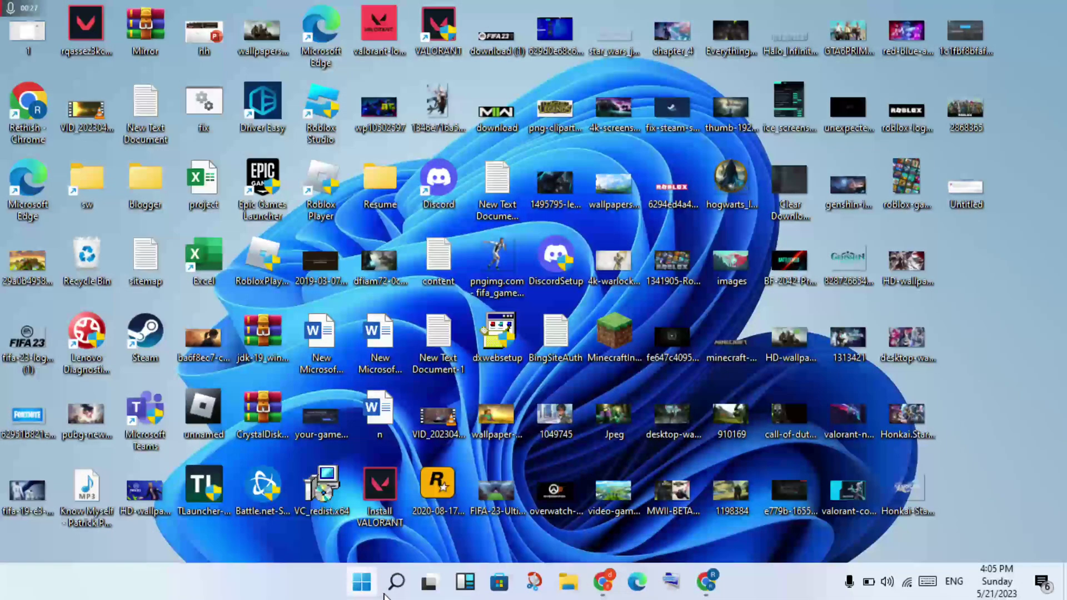
Step: Launch Windows Settings from the pinned apps in the Start menu
{"action": "key", "text": "super"}
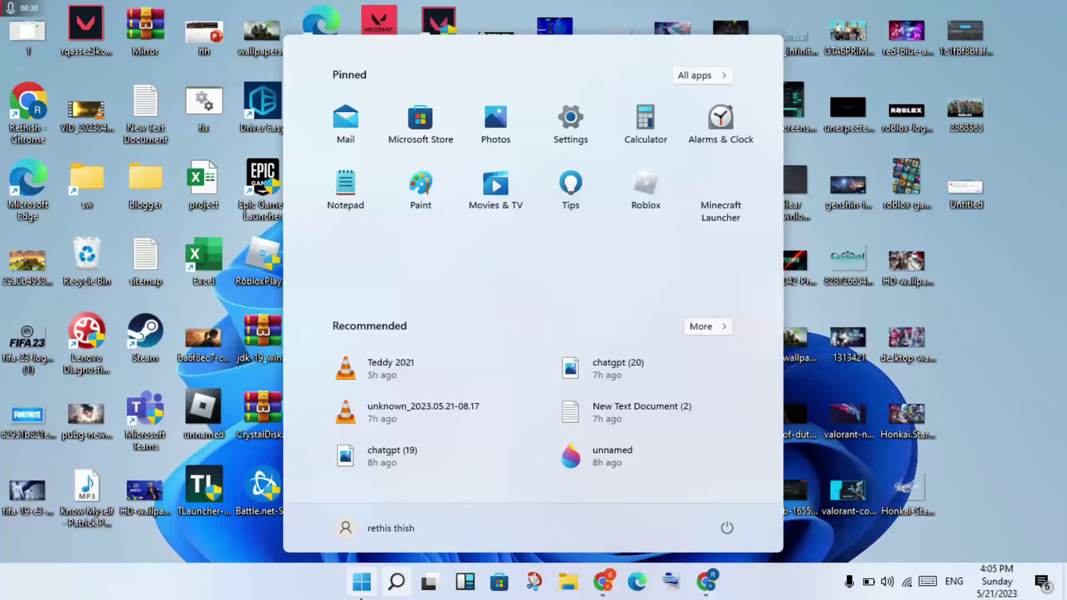
{"action": "left_click", "coordinate": [580, 125]}
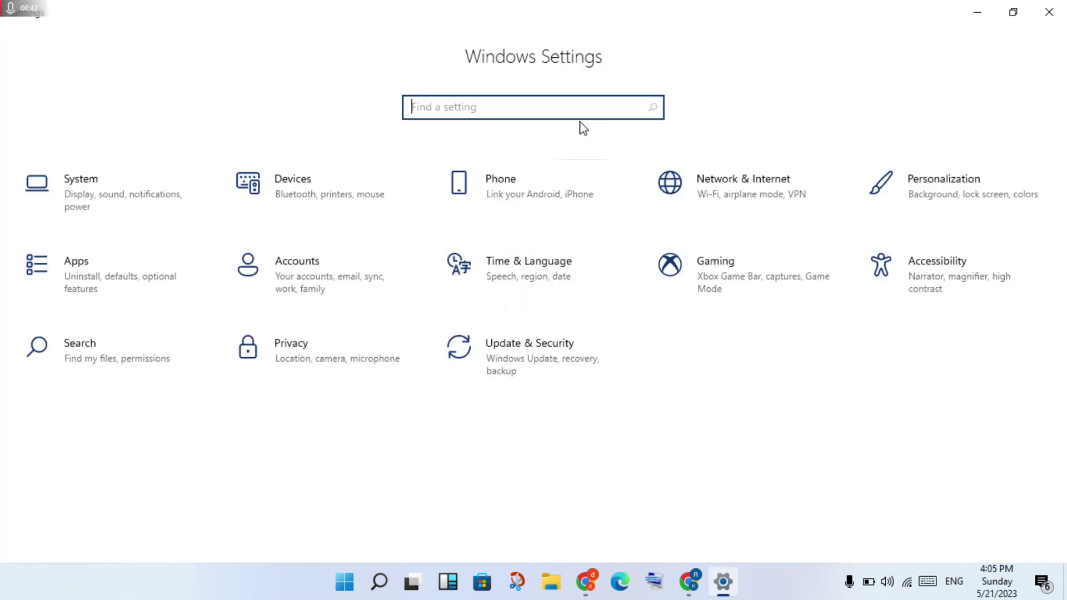
Step: Expand the Windows Update entry under Update & Security's additional troubleshooters, then return to Troubleshoot
{"action": "left_click", "coordinate": [521, 359]}
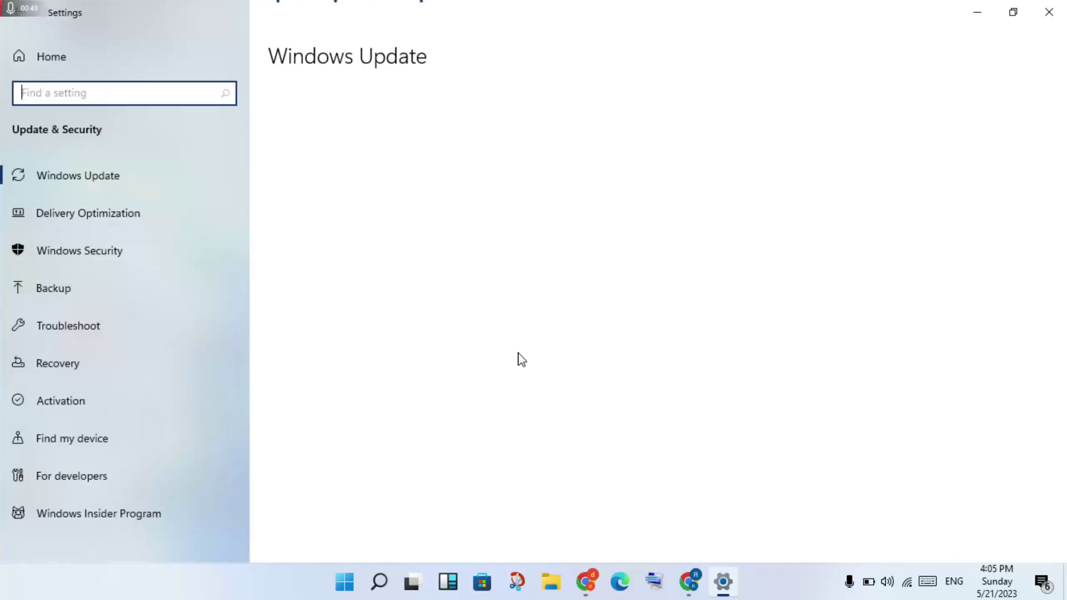
{"action": "left_click", "coordinate": [93, 332]}
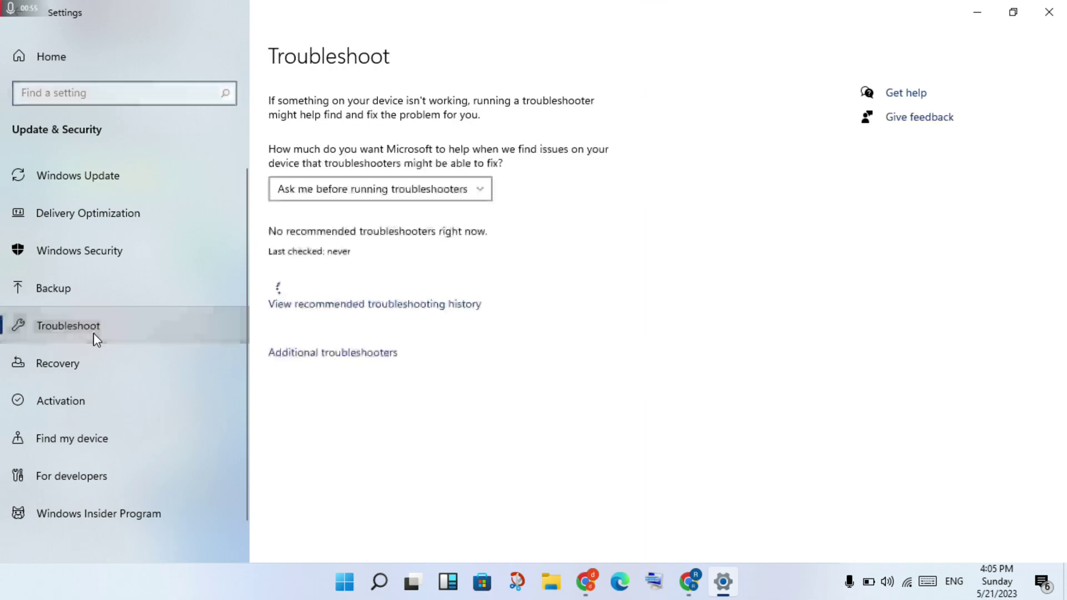
{"action": "left_click", "coordinate": [327, 354]}
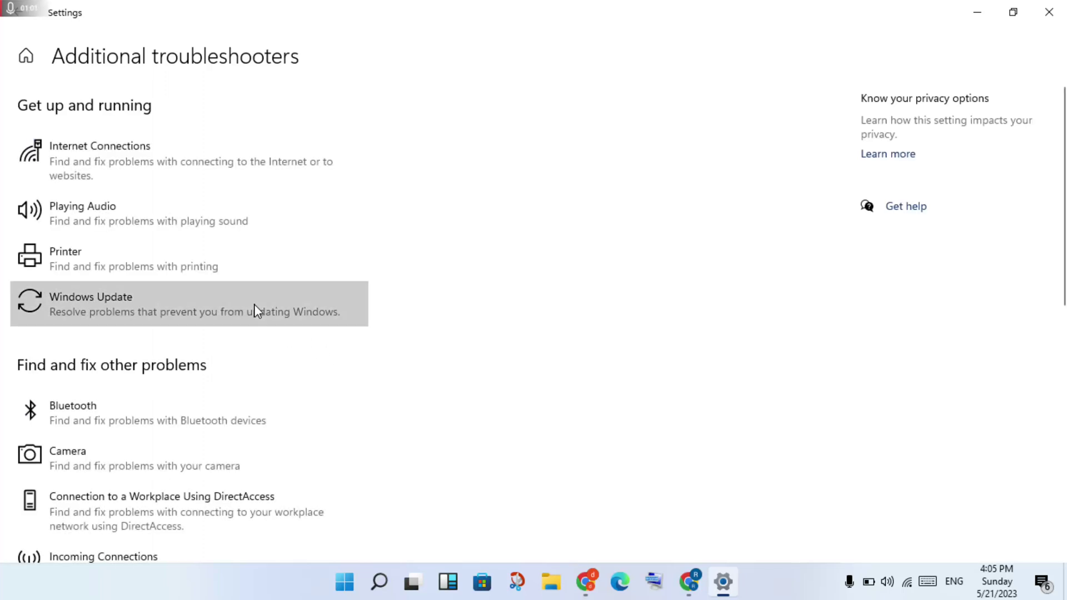
{"action": "left_click", "coordinate": [257, 310]}
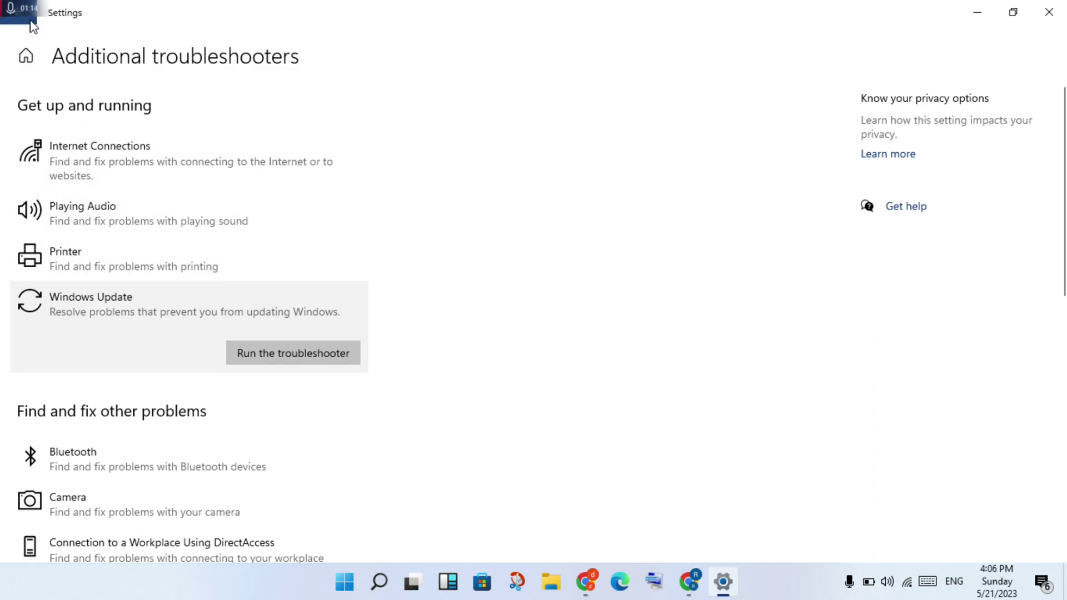
{"action": "left_click", "coordinate": [26, 55]}
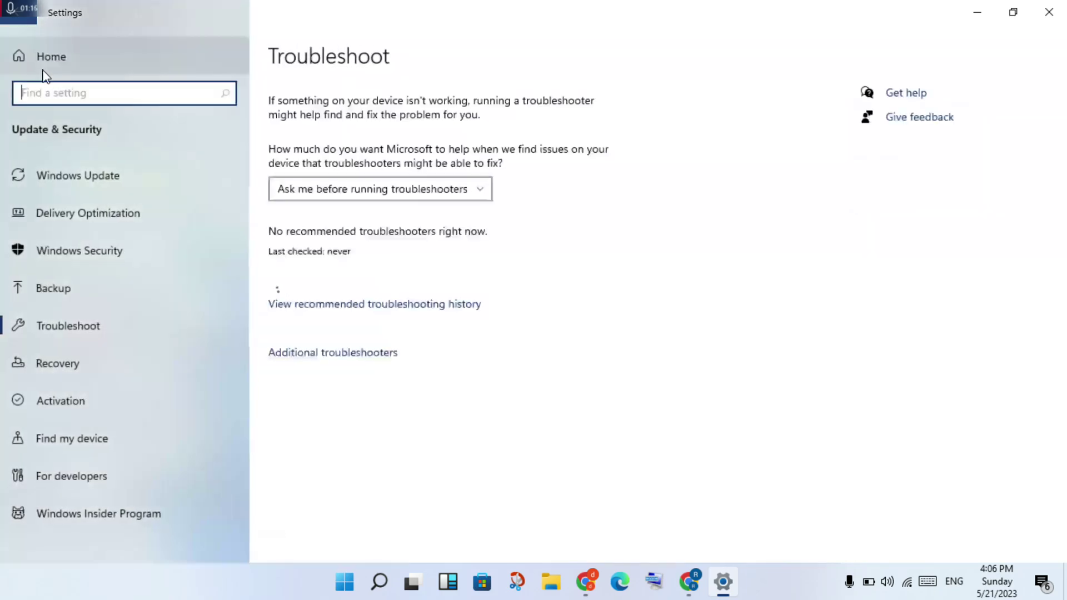
Step: Check the Windows Update page showing Insider Preview 10.0.22621.1755 pending download, then close Settings
{"action": "left_click", "coordinate": [122, 187]}
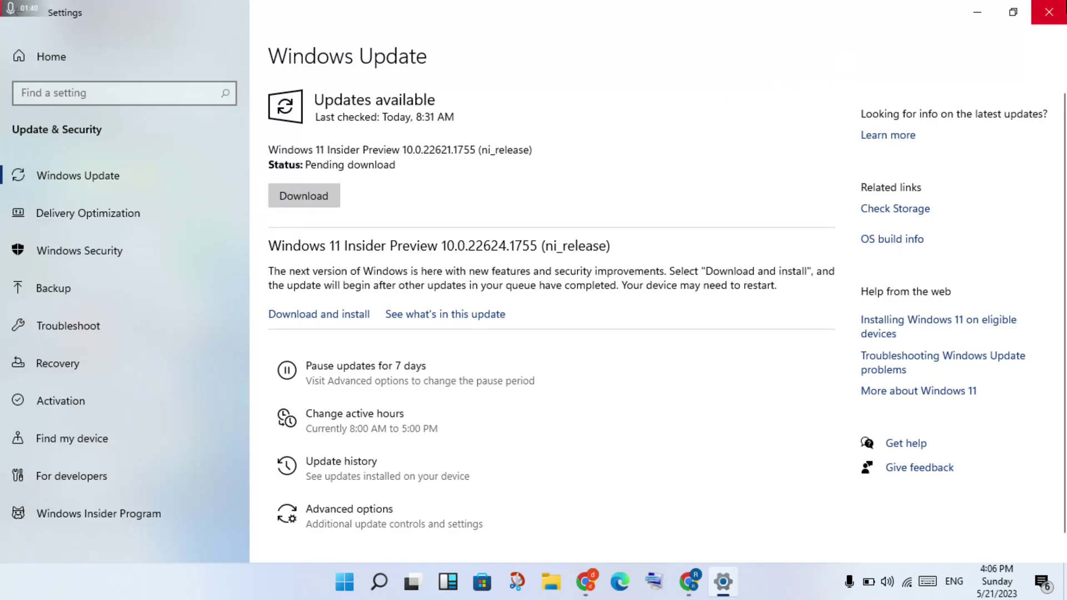
{"action": "left_click", "coordinate": [1049, 12]}
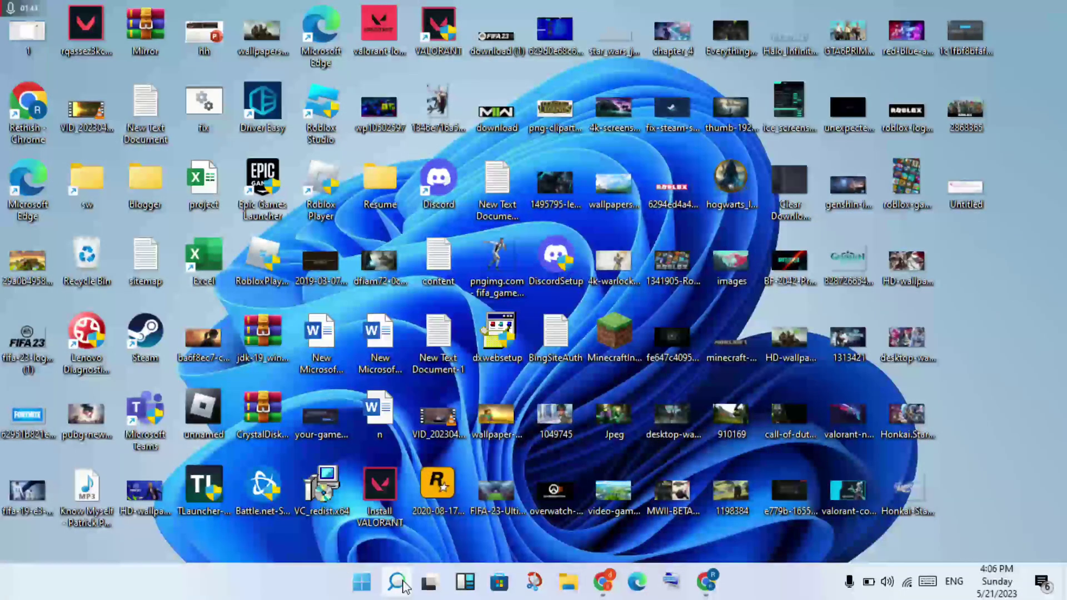
Step: Search for 'services' and launch the Services app
{"action": "left_click", "coordinate": [396, 582]}
{"action": "type", "text": "ser"}
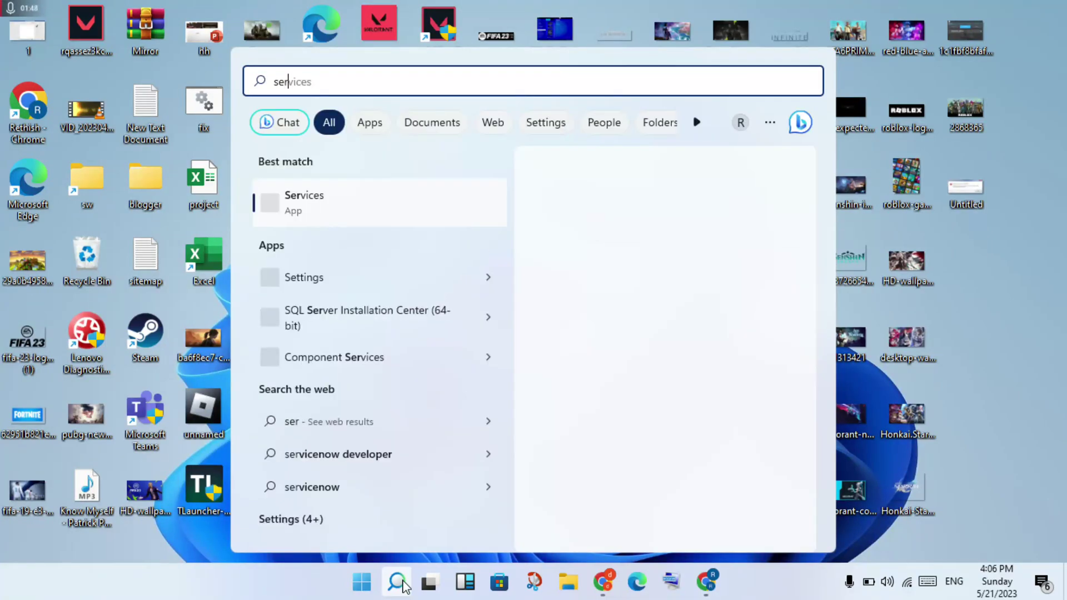
{"action": "type", "text": "vices"}
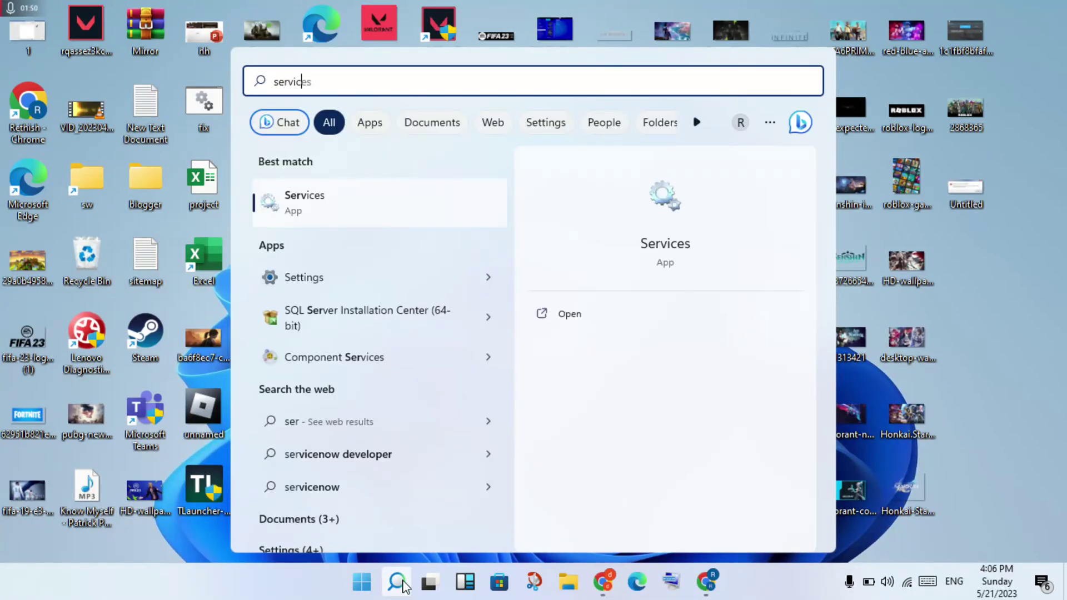
{"action": "left_click", "coordinate": [588, 322]}
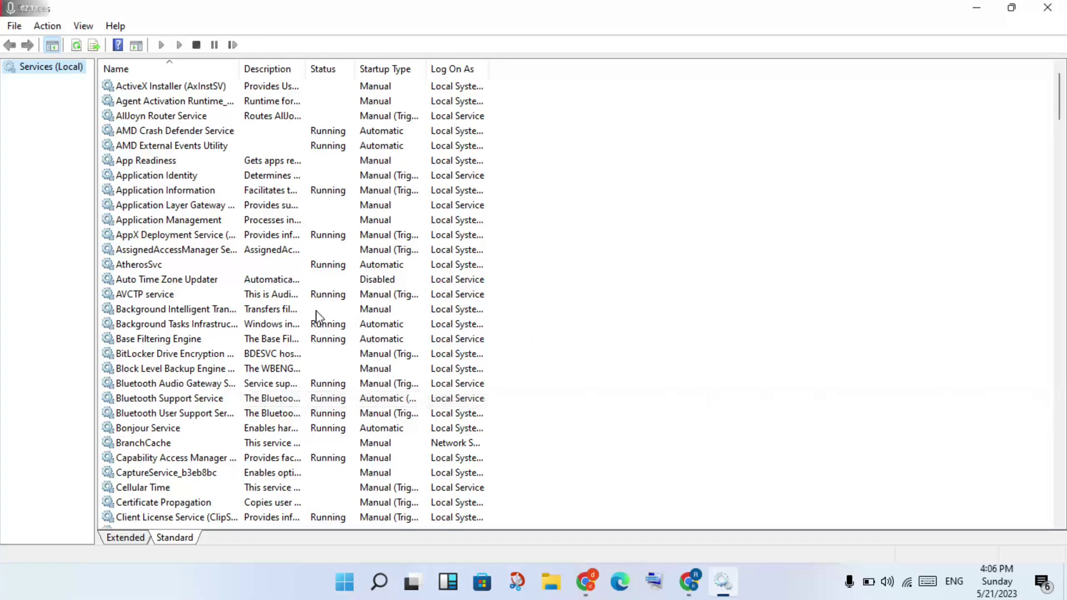
Step: Set the Windows Update service's startup type to Automatic (Delayed Start), then close Services
{"action": "scroll", "coordinate": [638, 324], "scroll_direction": "down", "scroll_amount": 20}
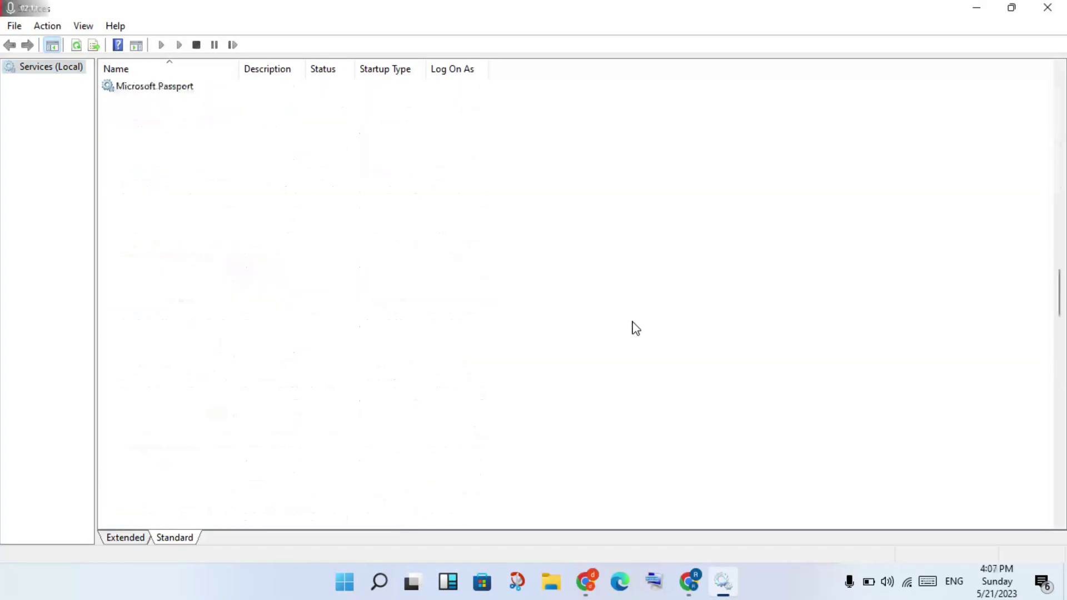
{"action": "scroll", "coordinate": [636, 329], "scroll_direction": "down", "scroll_amount": 20}
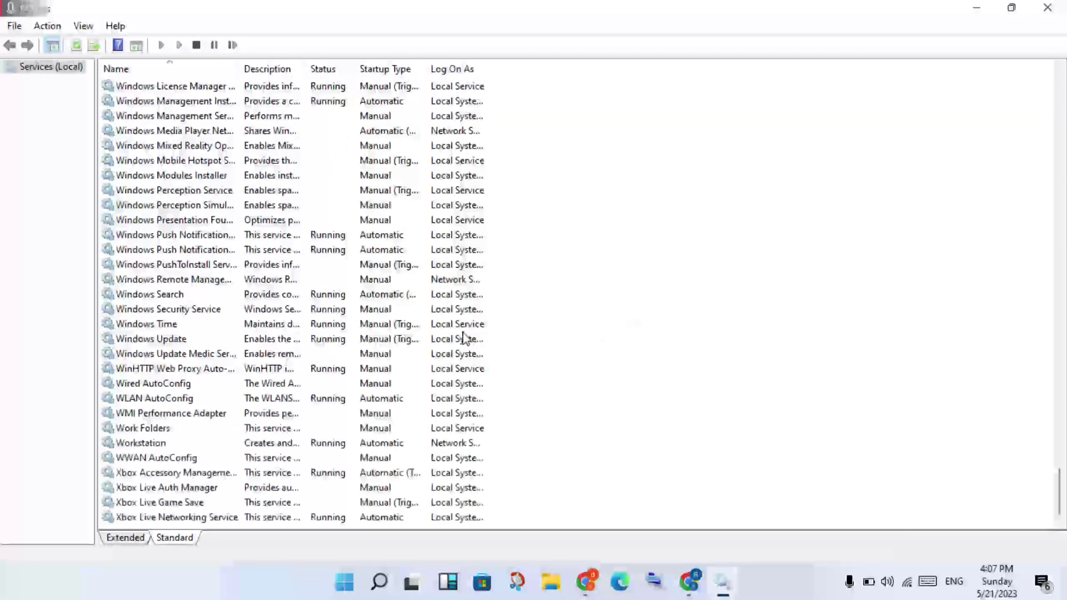
{"action": "left_click", "coordinate": [347, 340]}
{"action": "right_click", "coordinate": [345, 339]}
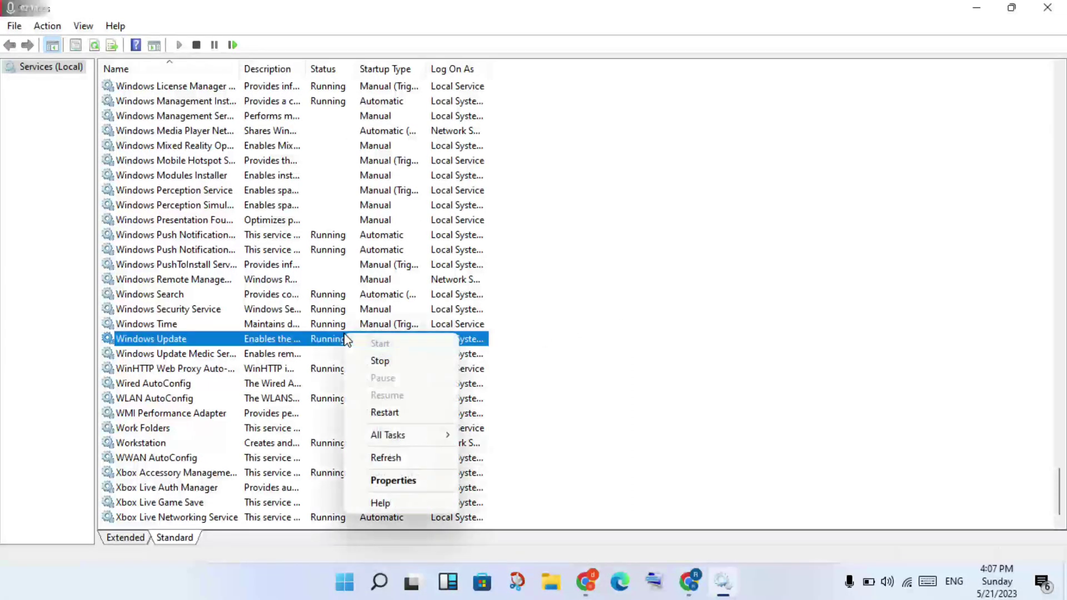
{"action": "left_click", "coordinate": [396, 488]}
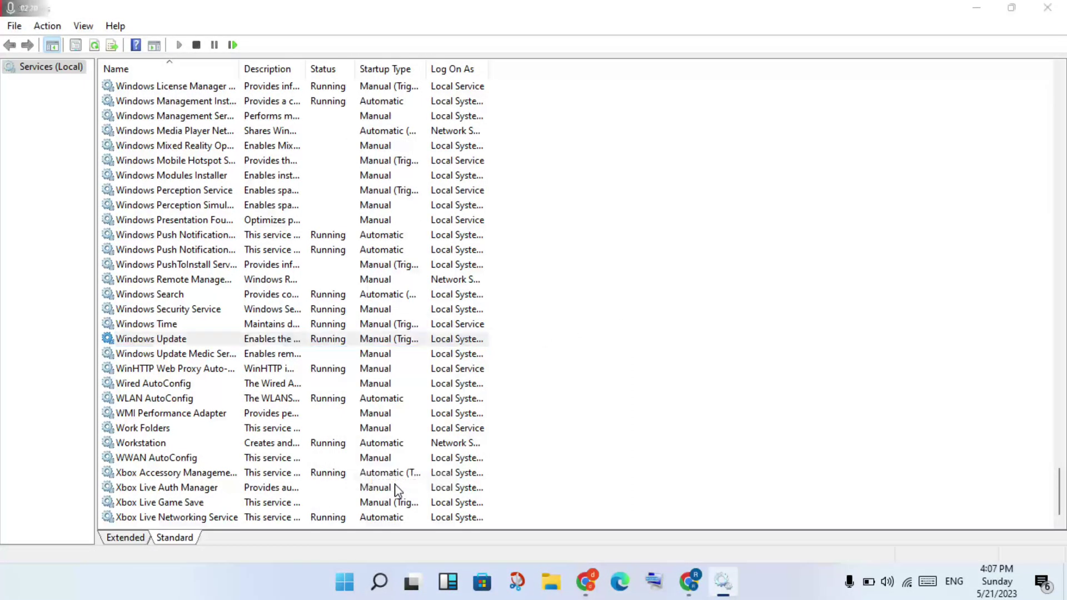
{"action": "left_click", "coordinate": [507, 272]}
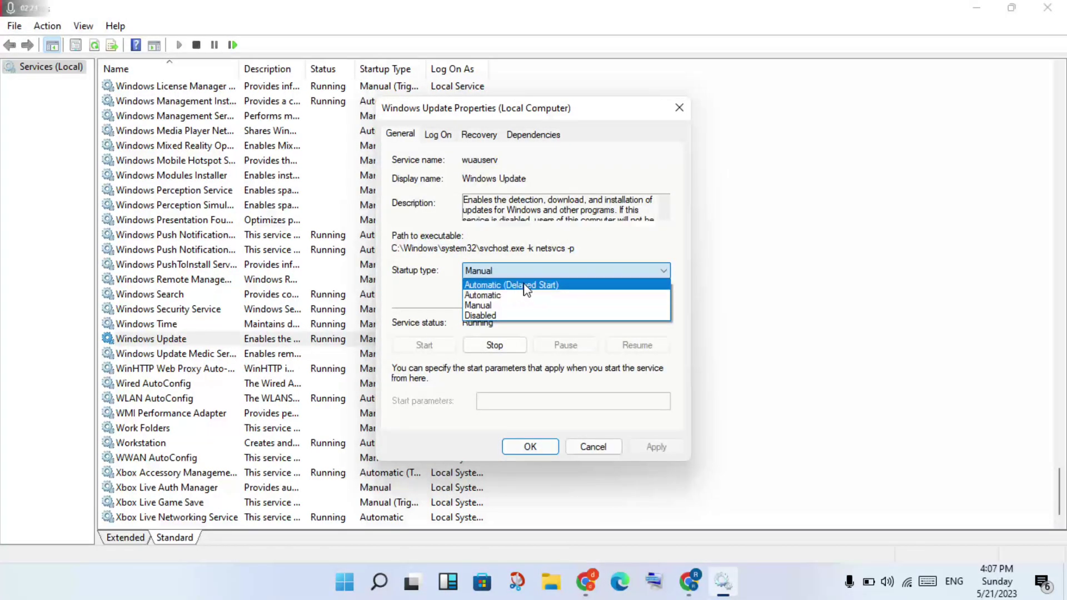
{"action": "left_click", "coordinate": [527, 286]}
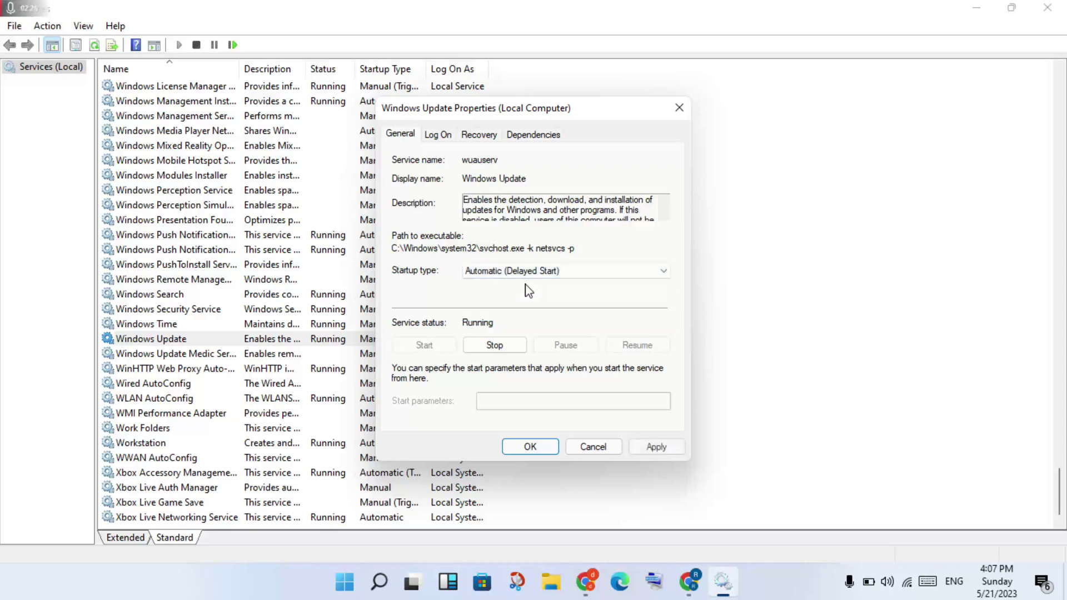
{"action": "left_click", "coordinate": [666, 448]}
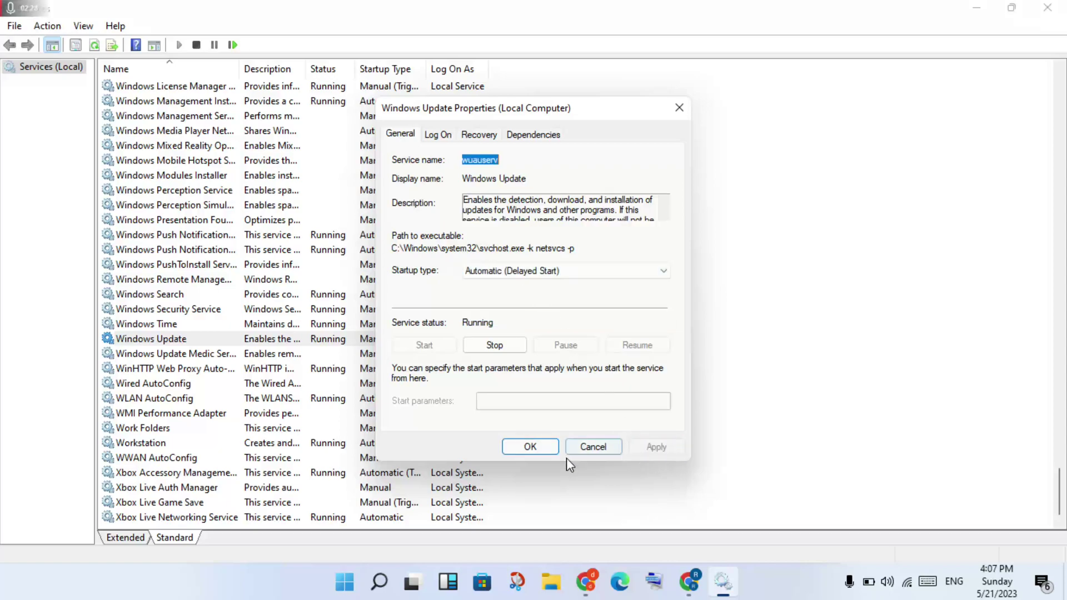
{"action": "left_click", "coordinate": [530, 448]}
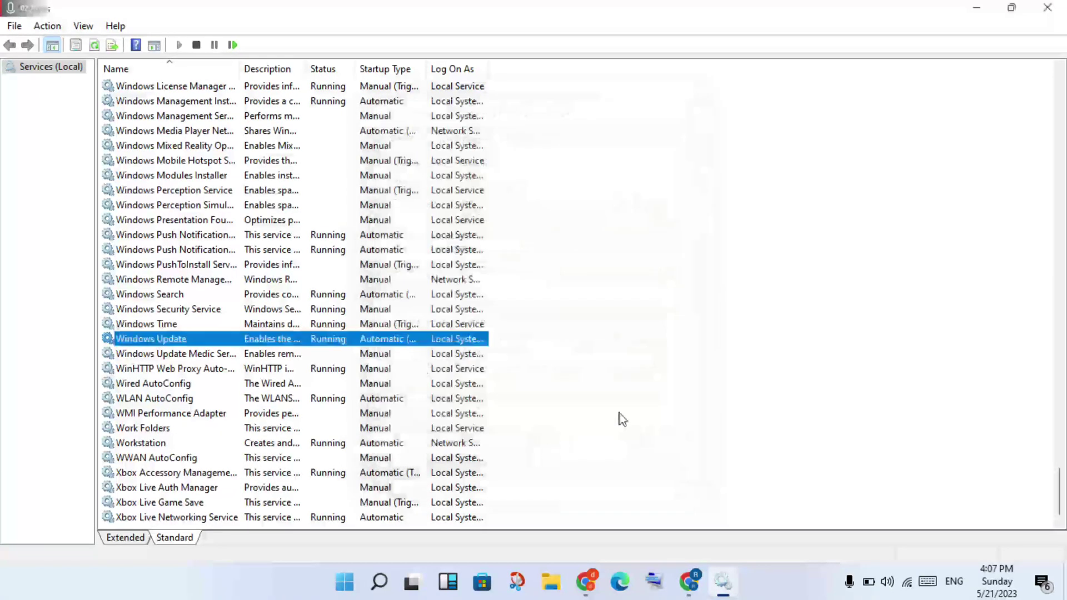
{"action": "left_click", "coordinate": [1048, 7]}
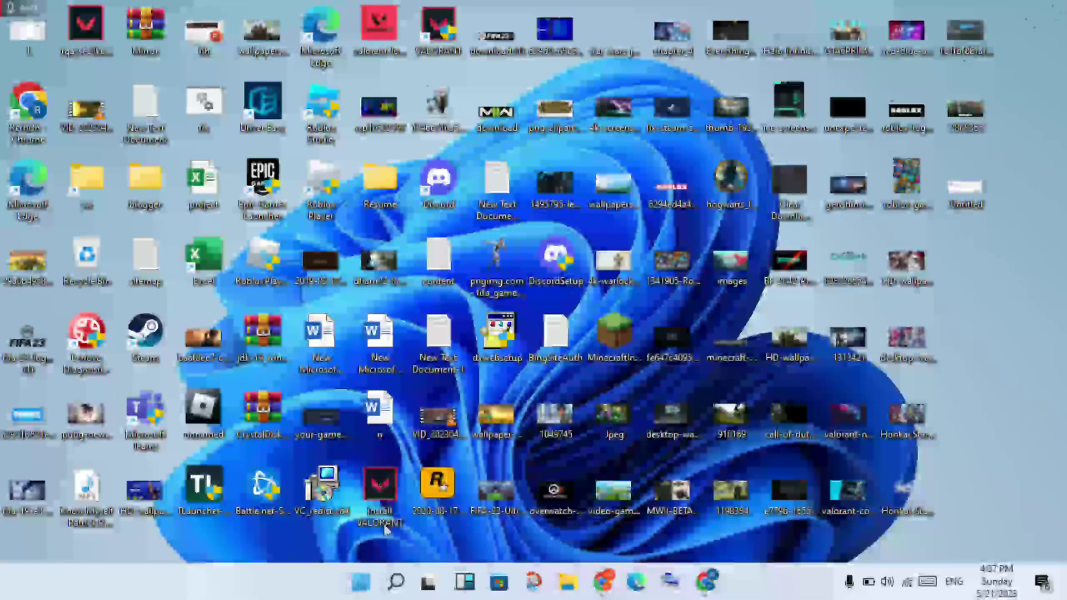
Step: Search for 'edit' and launch Edit group policy
{"action": "left_click", "coordinate": [397, 582]}
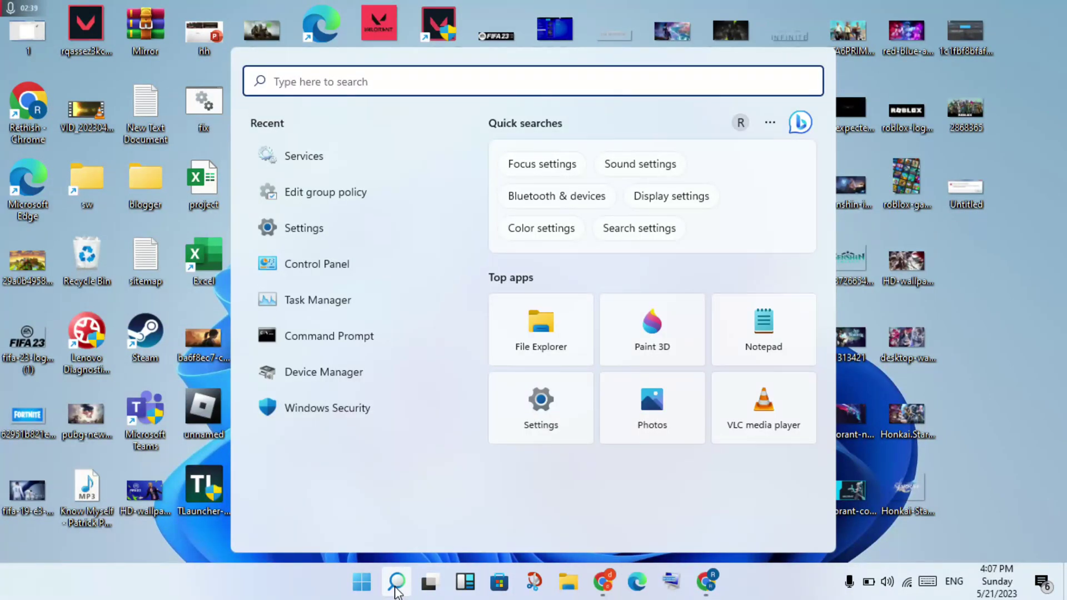
{"action": "type", "text": "edi"}
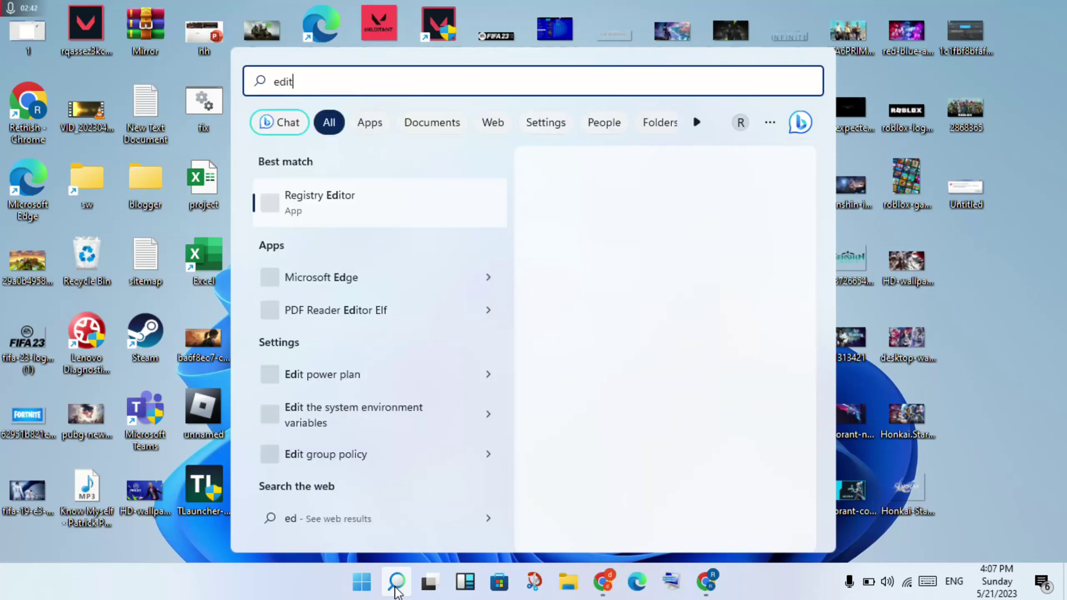
{"action": "type", "text": "t"}
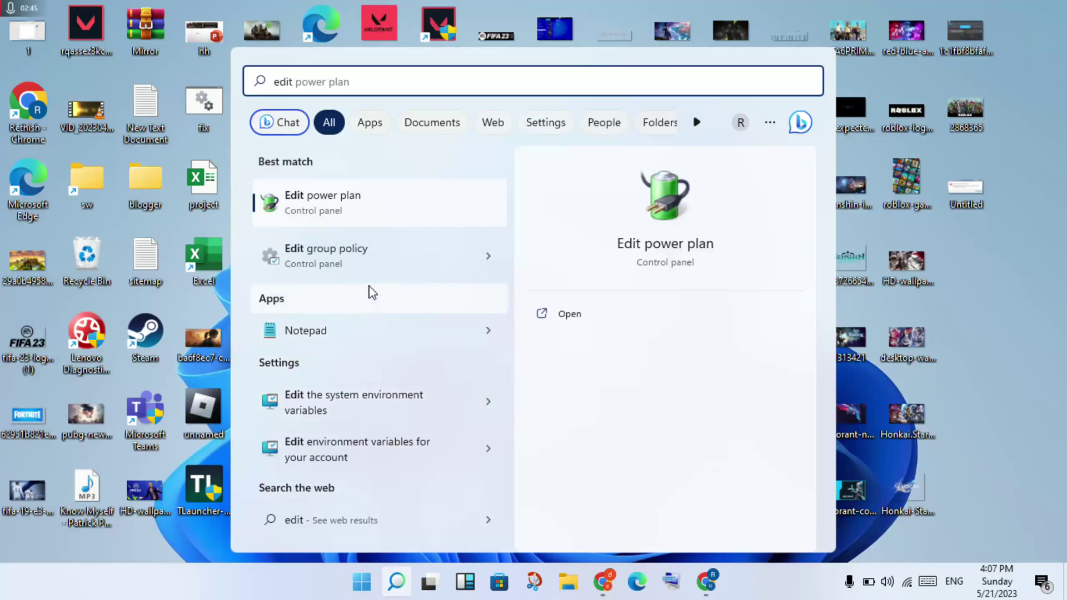
{"action": "left_click", "coordinate": [381, 262]}
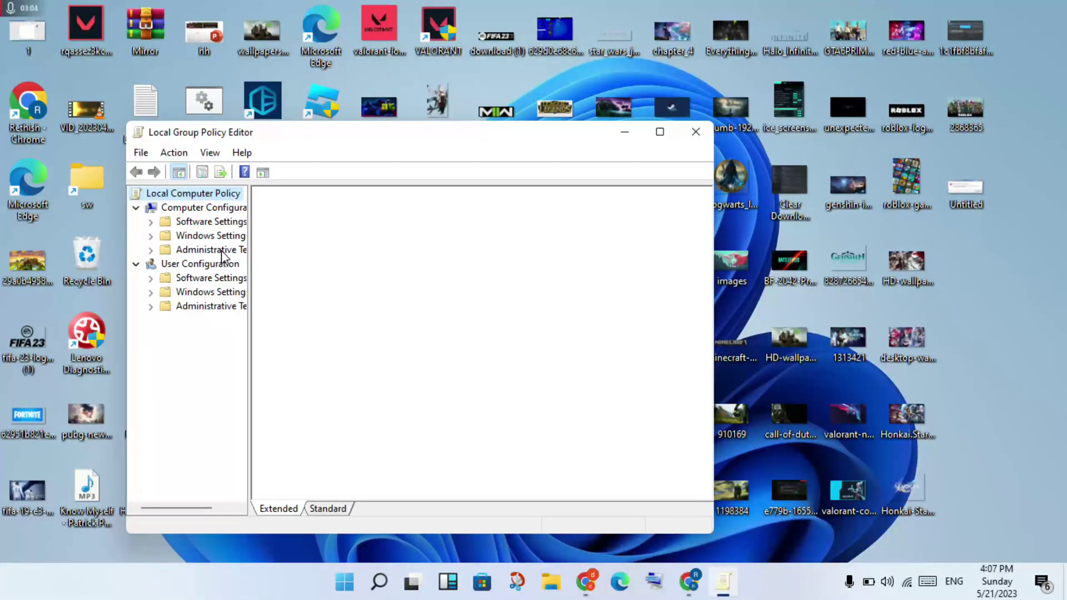
Step: Navigate to Administrative Templates > Windows Components > Windows Update and maximize the editor
{"action": "left_click", "coordinate": [221, 251]}
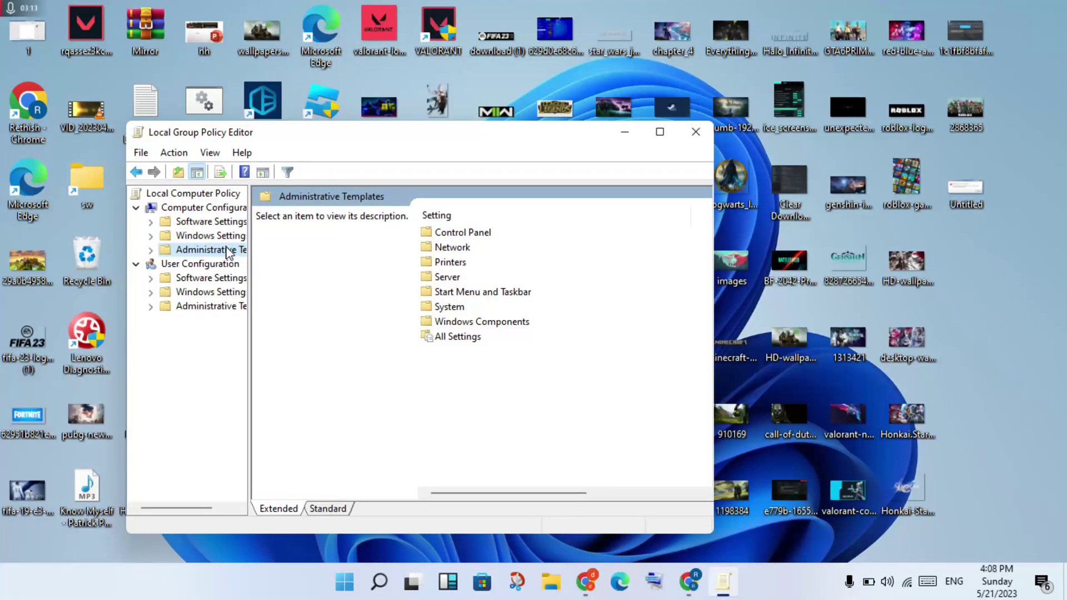
{"action": "double_click", "coordinate": [478, 322]}
{"action": "scroll", "coordinate": [478, 326], "scroll_direction": "down", "scroll_amount": 12}
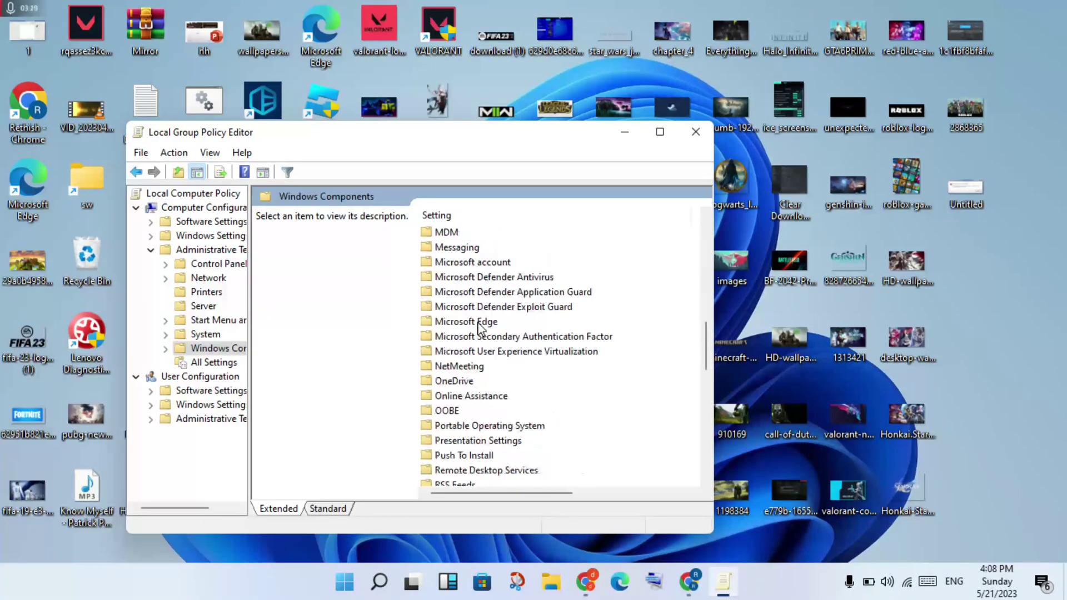
{"action": "scroll", "coordinate": [478, 326], "scroll_direction": "down", "scroll_amount": 10}
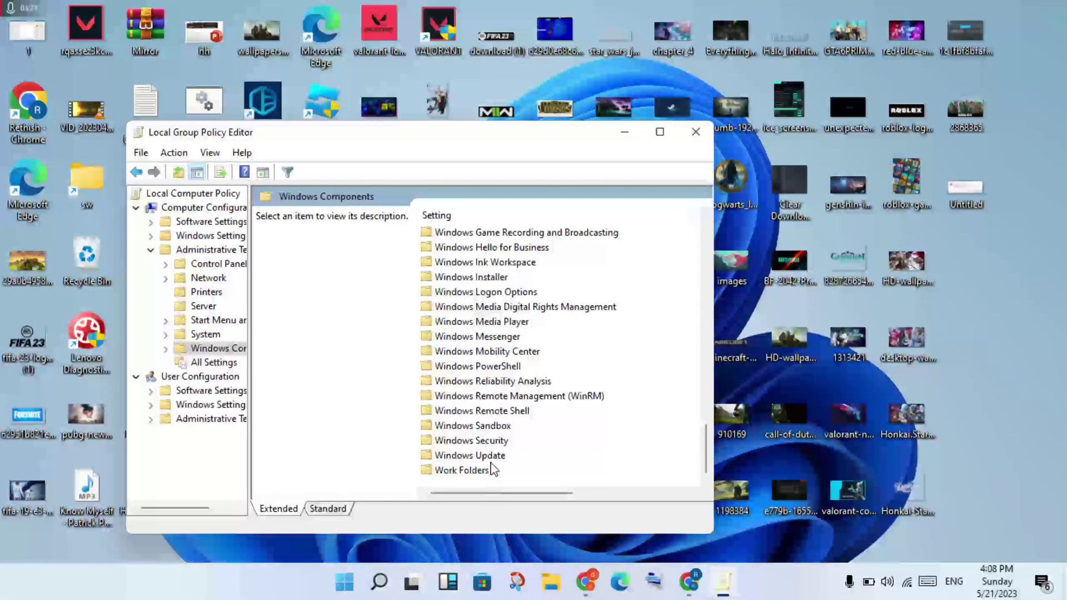
{"action": "double_click", "coordinate": [491, 458]}
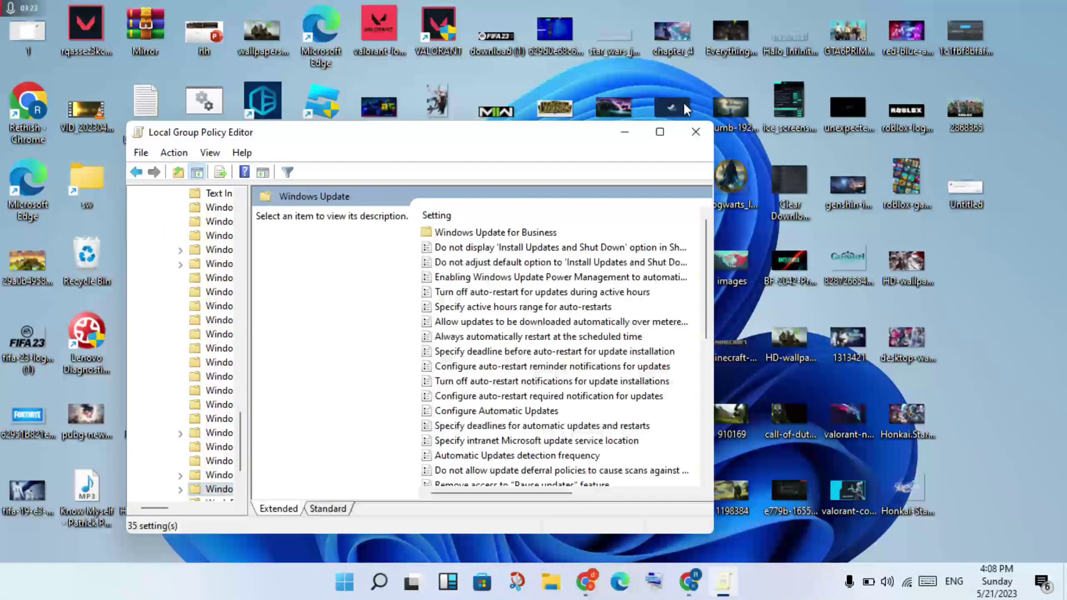
{"action": "left_click", "coordinate": [662, 134]}
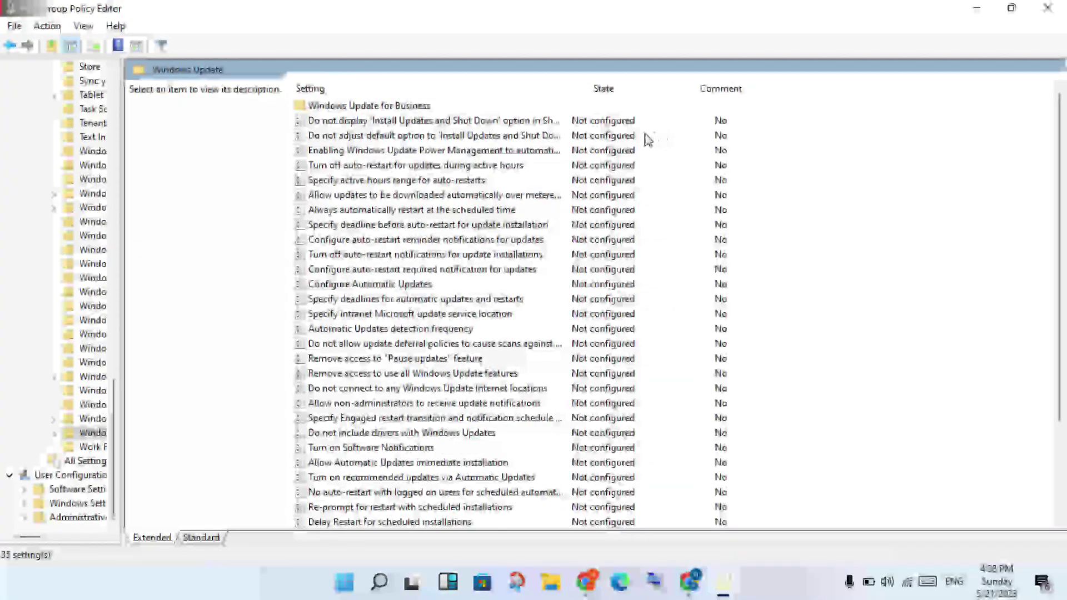
Step: Set the Configure Automatic Updates policy to Enabled, then close the Group Policy Editor
{"action": "left_click", "coordinate": [418, 285]}
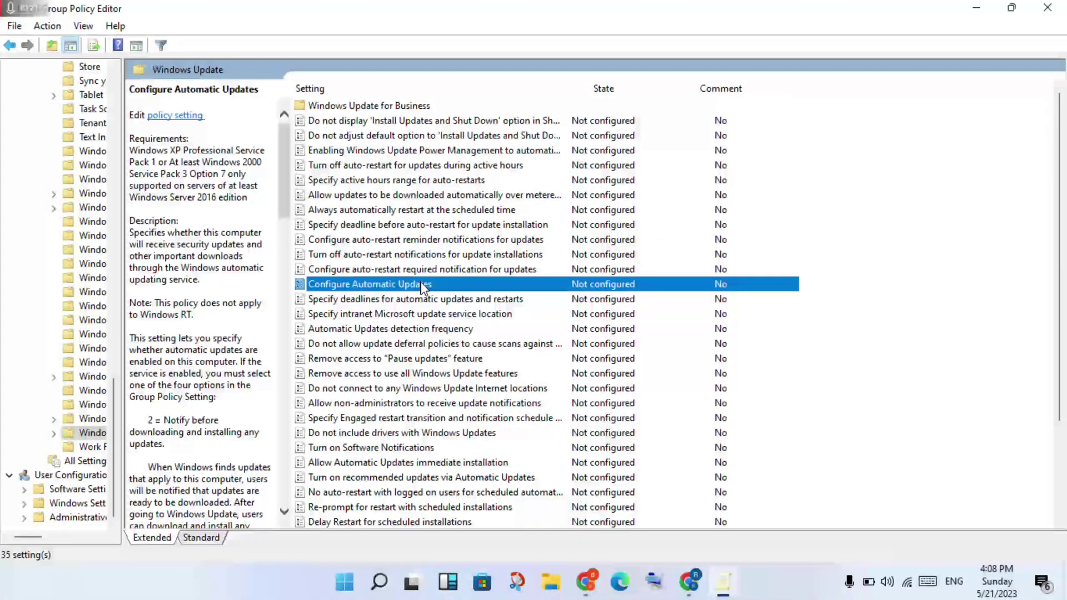
{"action": "right_click", "coordinate": [581, 298]}
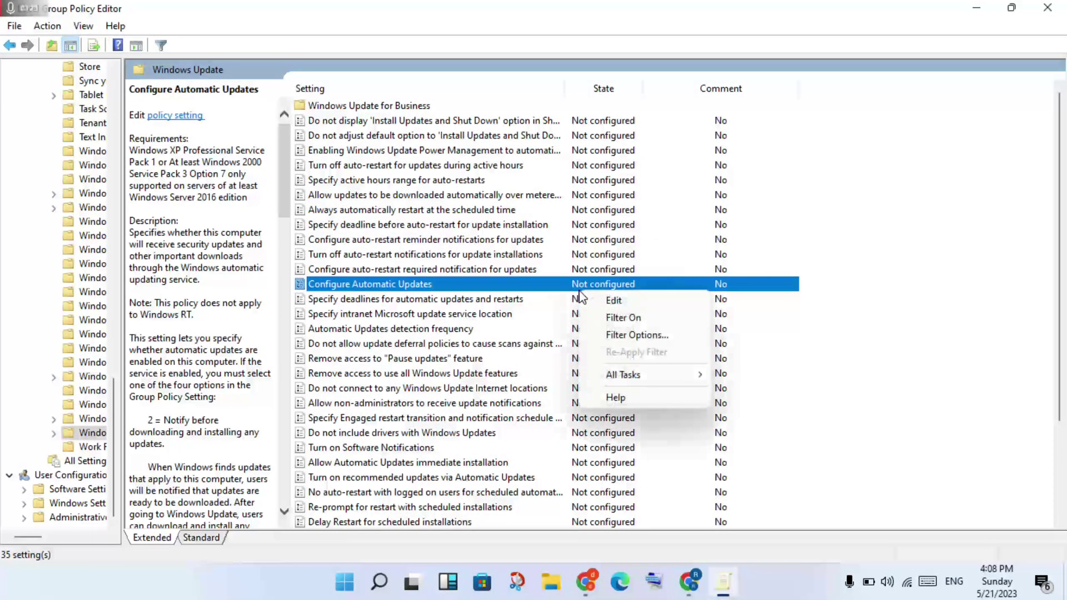
{"action": "left_click", "coordinate": [600, 303]}
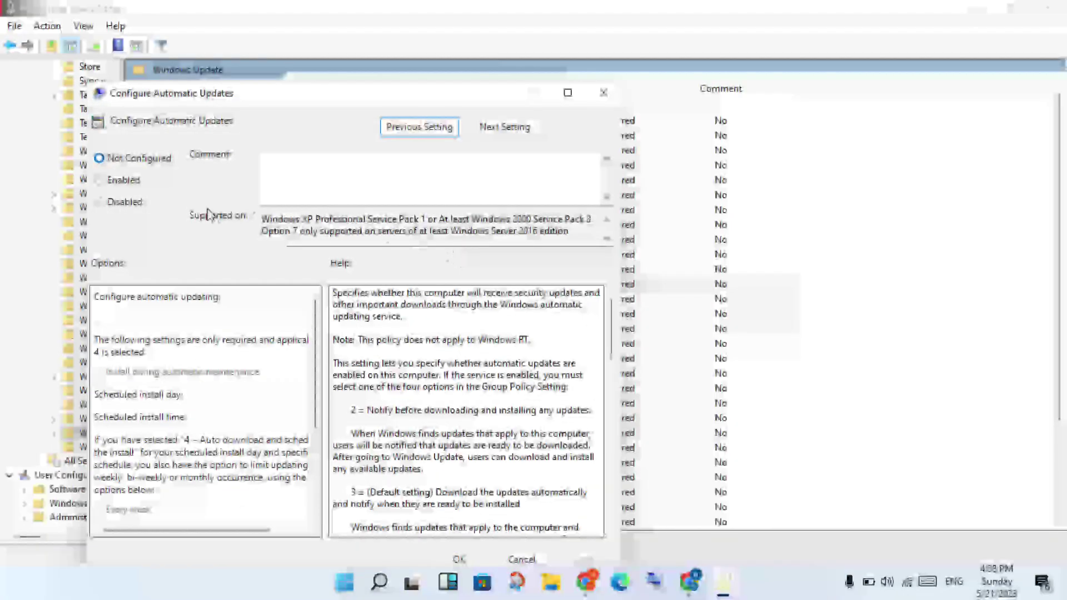
{"action": "left_click", "coordinate": [109, 179]}
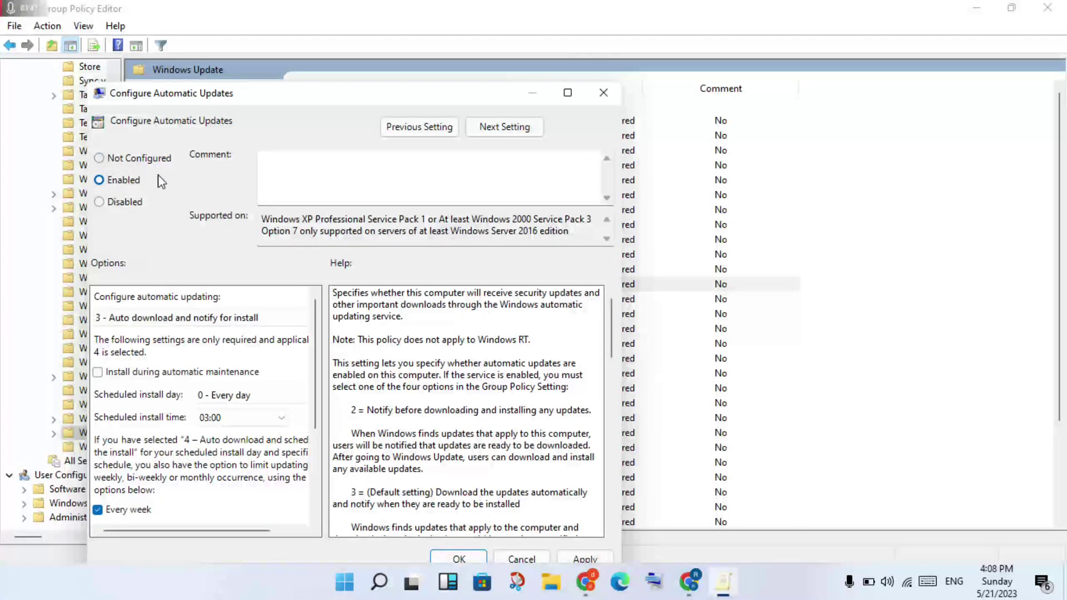
{"action": "left_click", "coordinate": [589, 558]}
{"action": "left_click", "coordinate": [461, 560]}
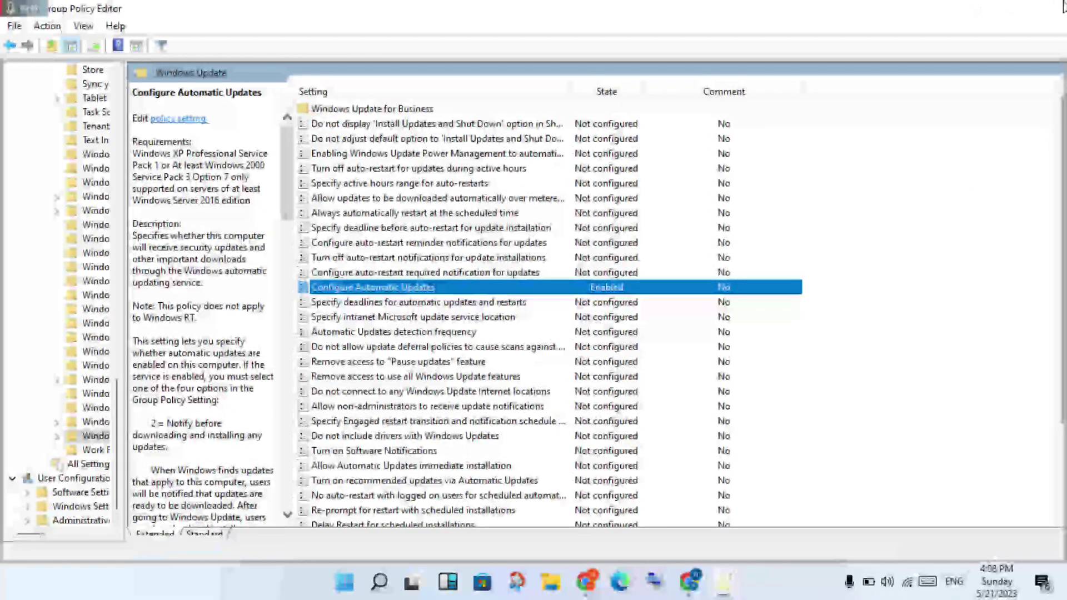
{"action": "left_click", "coordinate": [1048, 8]}
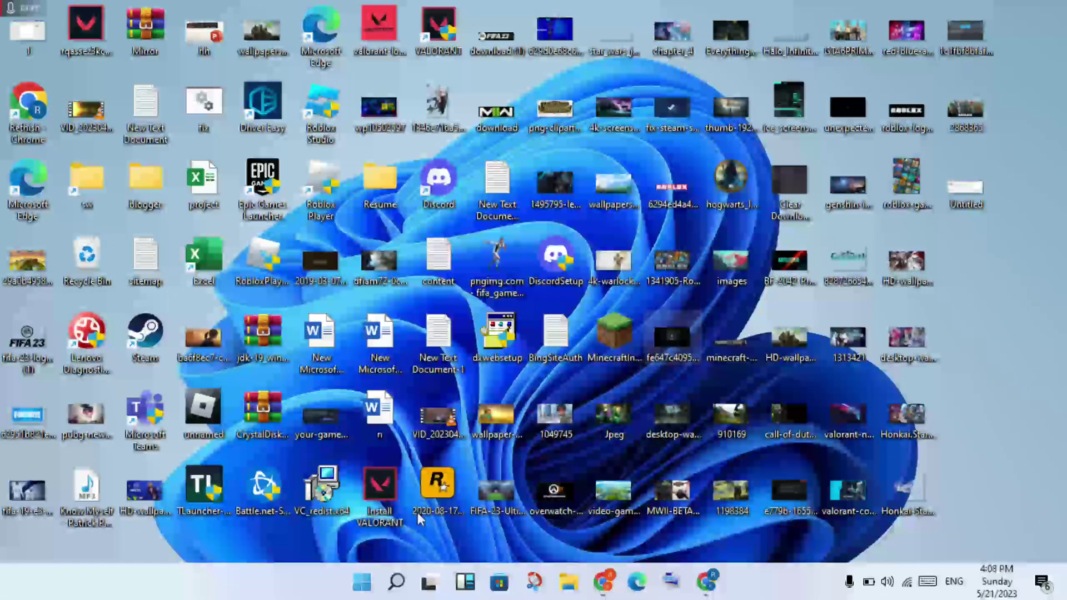
Step: Restart the PC from the Start menu's power options
{"action": "left_click", "coordinate": [362, 583]}
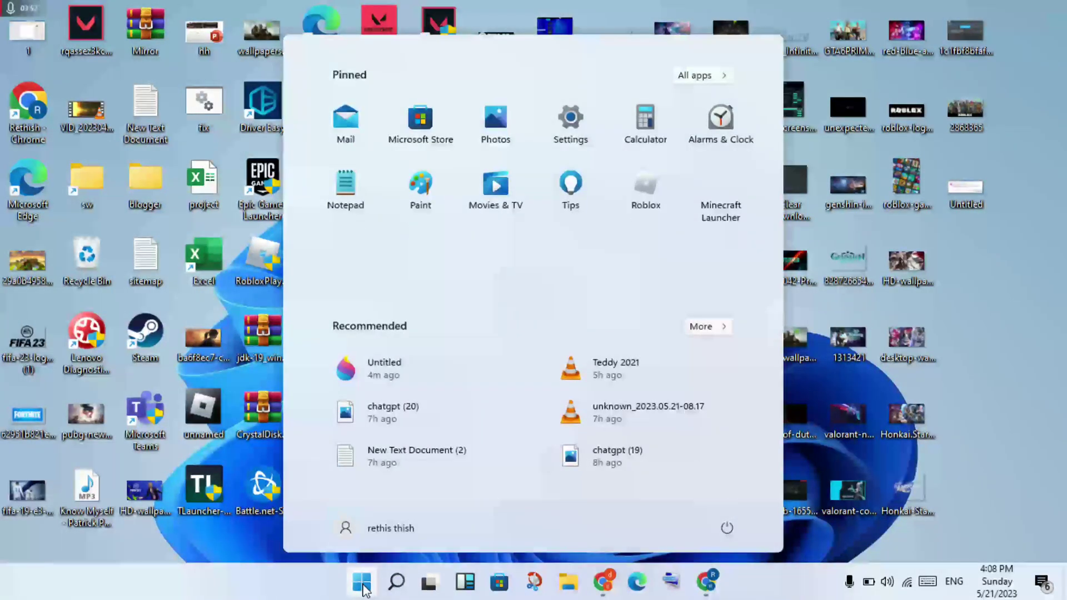
{"action": "left_click", "coordinate": [741, 535]}
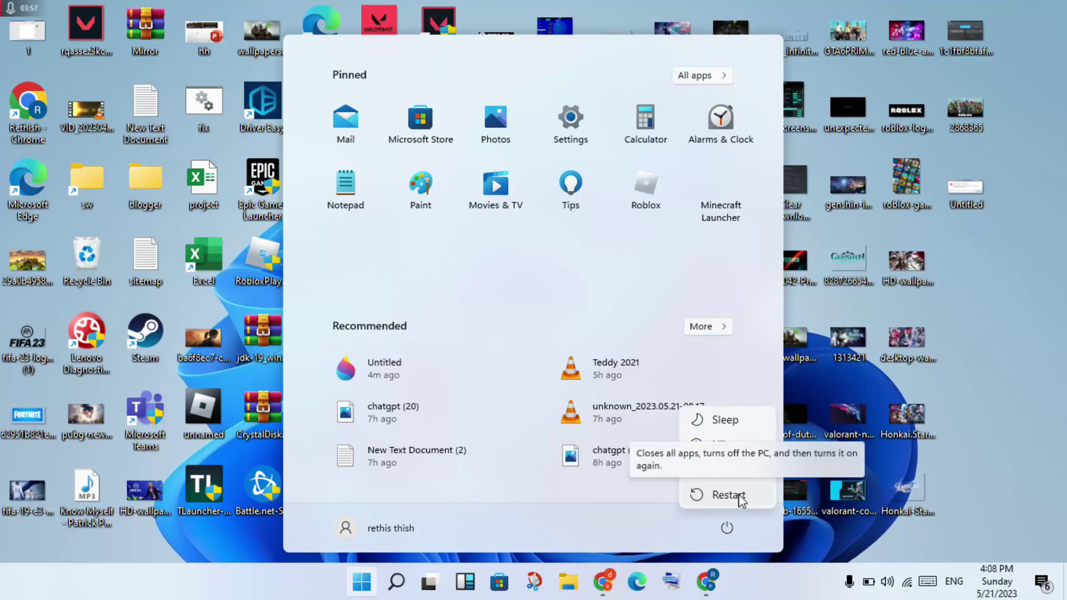
{"action": "left_click", "coordinate": [882, 541]}
{"action": "left_click", "coordinate": [882, 541]}
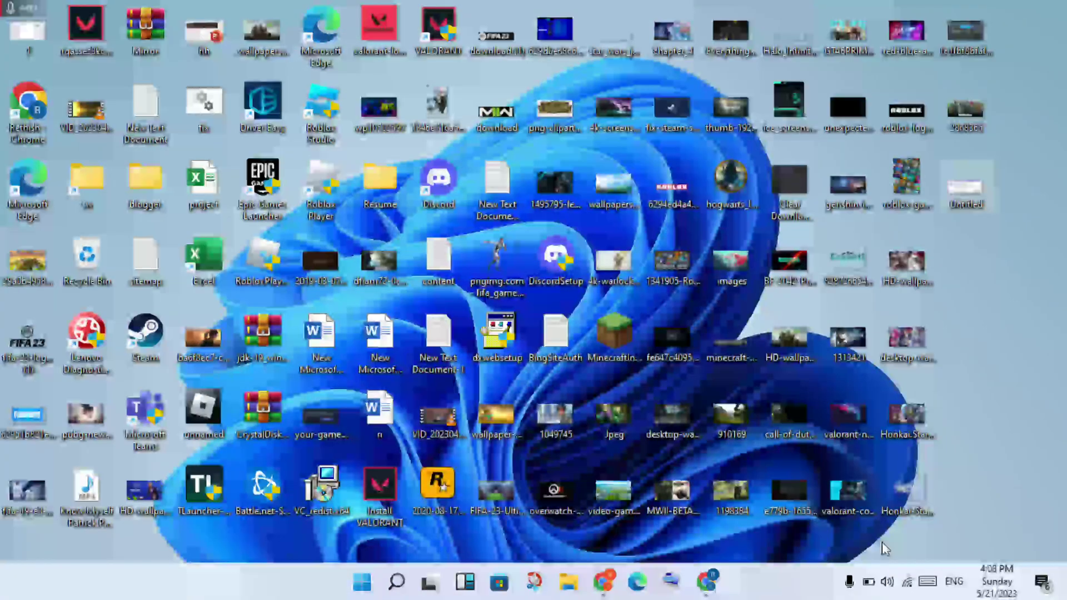